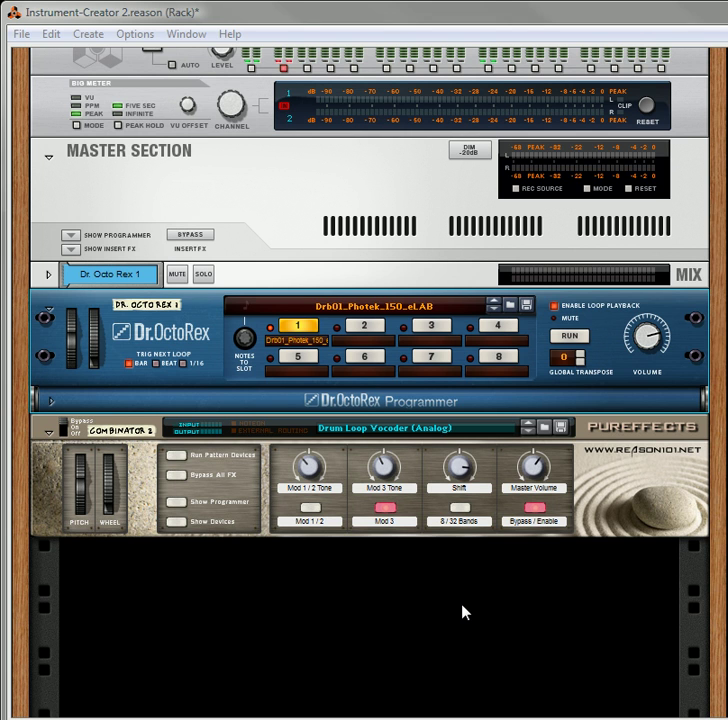
# - Load the Drum Loop Vocoder (Analog) patch from the Vocoder FX folder into the Combinator
pyautogui.click(491, 436)
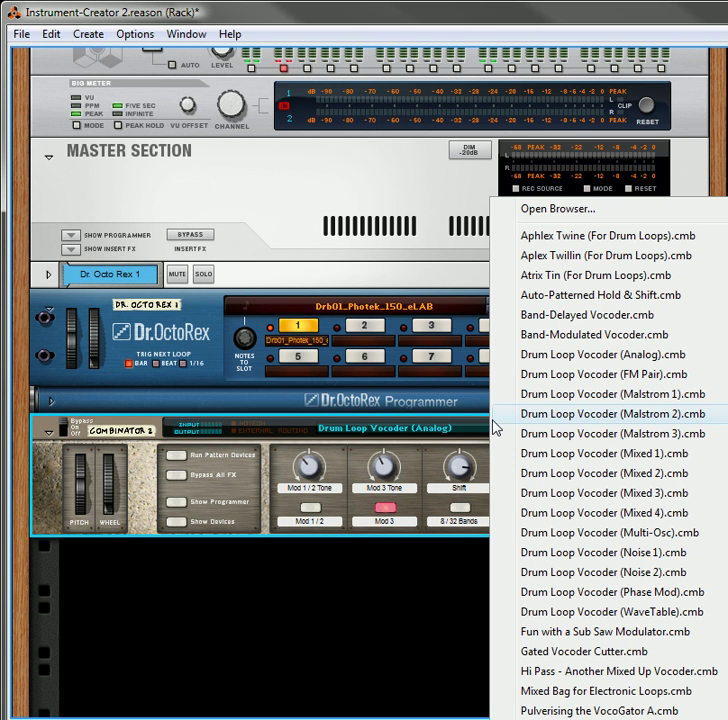
pyautogui.click(591, 214)
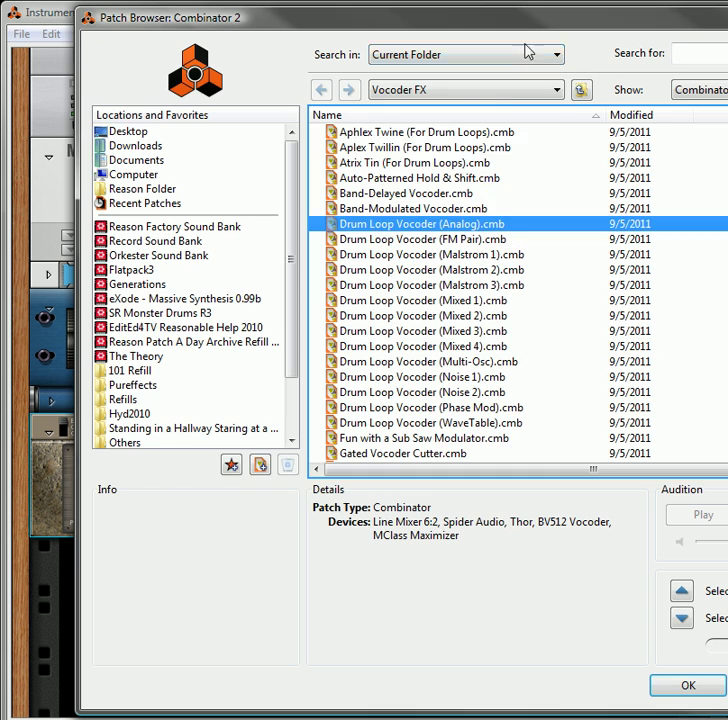
pyautogui.click(505, 92)
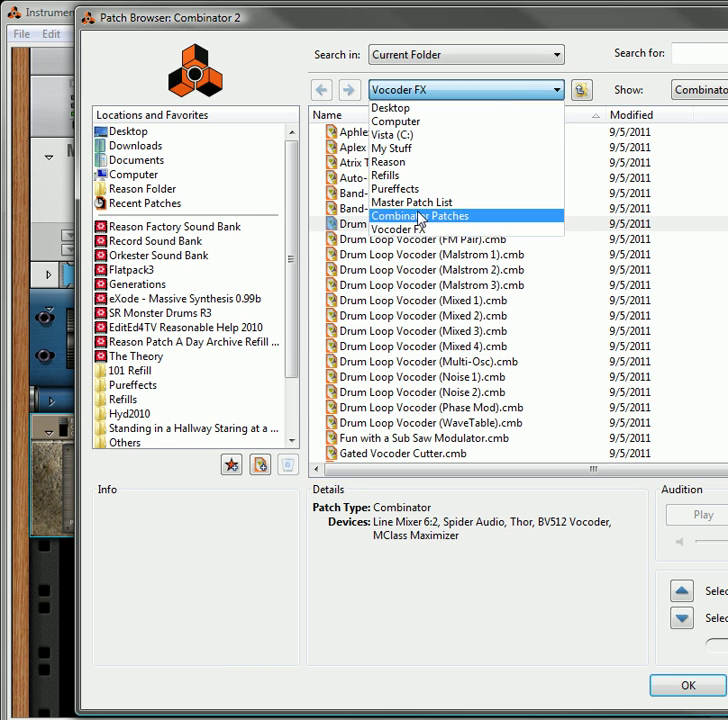
pyautogui.click(412, 232)
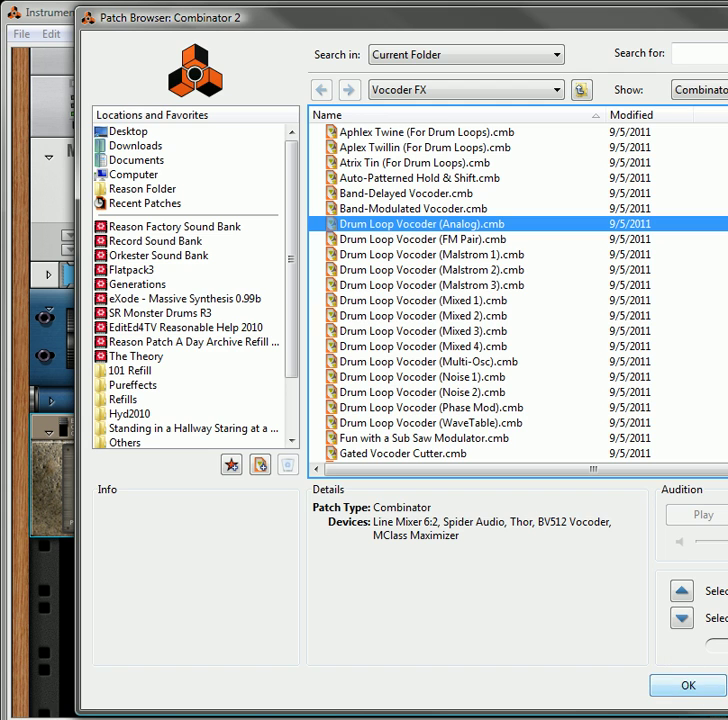
pyautogui.click(697, 688)
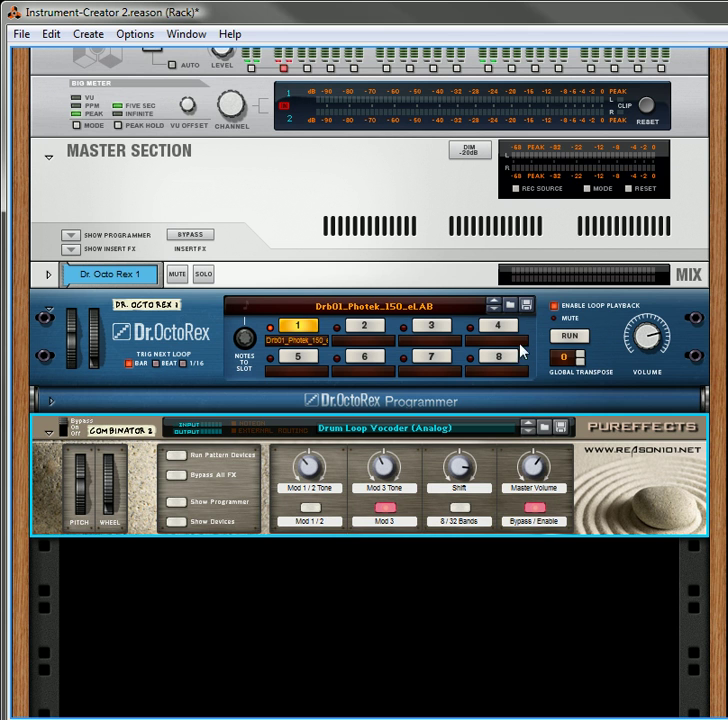
# - Start the Dr.OctoRex loop playing and switch the Combinator's effects fully on
pyautogui.click(578, 338)
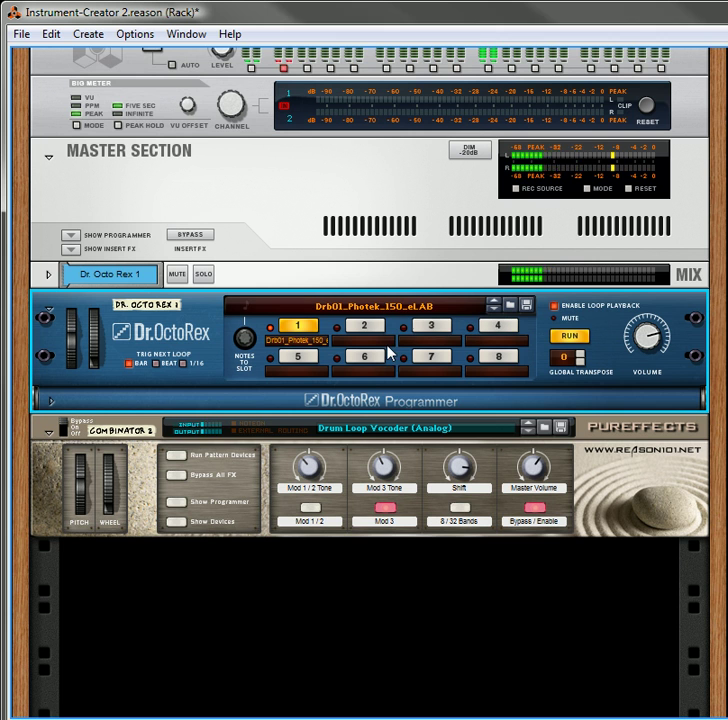
pyautogui.click(66, 428)
pyautogui.click(66, 428)
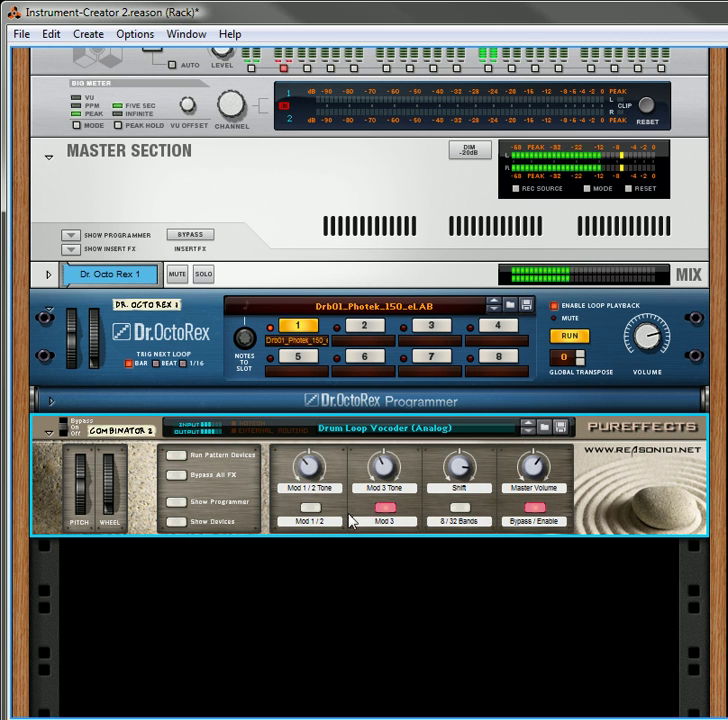
# - Set Shift to 63, raise Mod 3 Tone to 122 and switch Mod 3 off and Mod 1/2 on
pyautogui.moveTo(471, 486)
pyautogui.mouseDown()
pyautogui.moveTo(497, 533)
pyautogui.moveTo(505, 471)
pyautogui.moveTo(484, 491)
pyautogui.mouseUp()
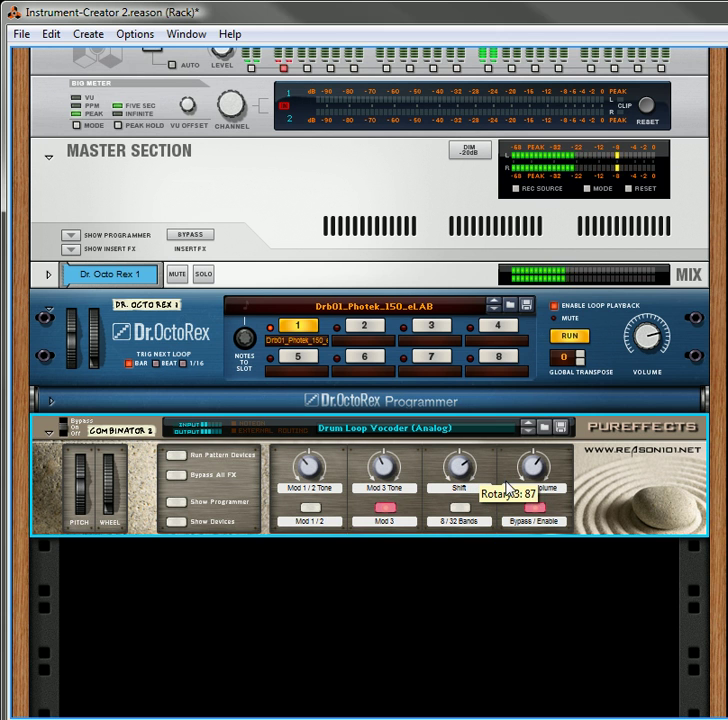
pyautogui.moveTo(393, 477); pyautogui.dragTo(401, 419)
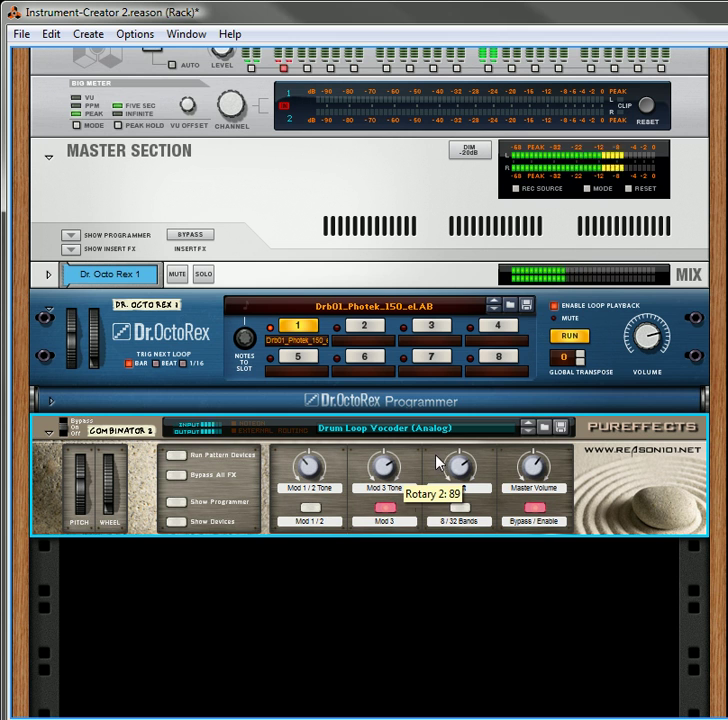
pyautogui.click(386, 509)
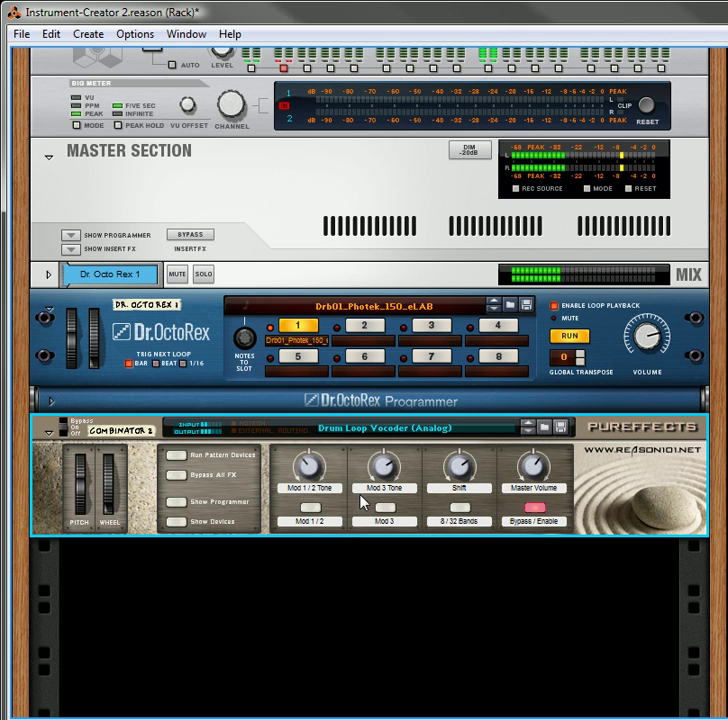
pyautogui.moveTo(463, 481); pyautogui.dragTo(491, 479)
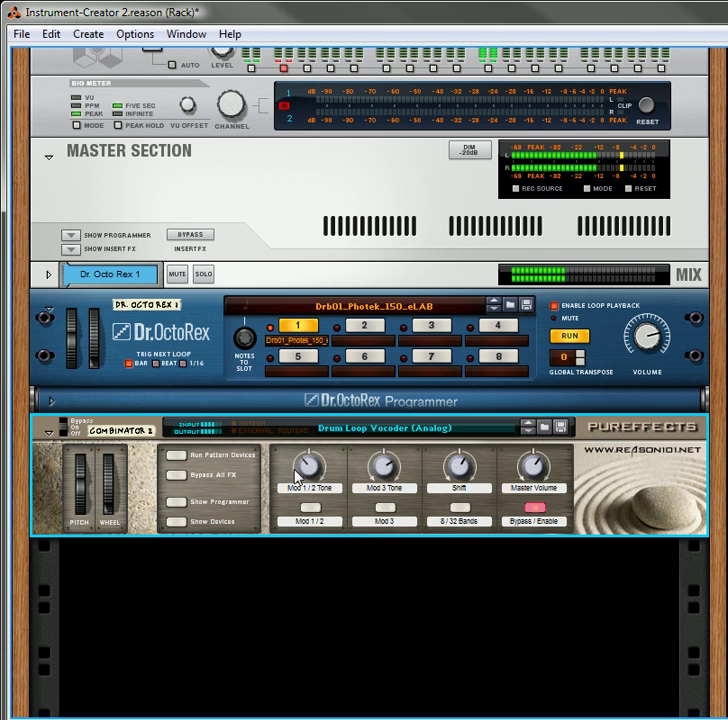
pyautogui.click(309, 511)
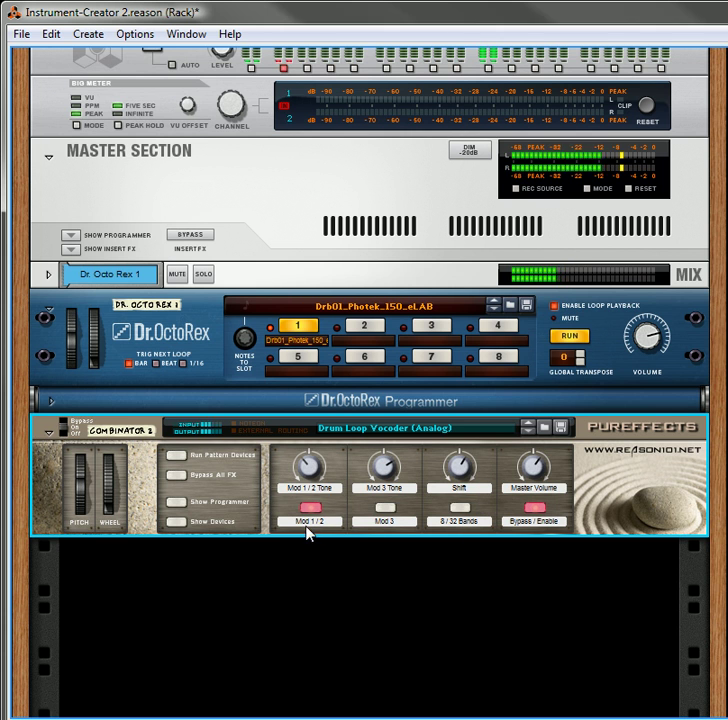
# - Settle Mod 1/2 Tone at 45 and Mod 3 Tone at 20, use 32 bands, and set Shift to 33
pyautogui.moveTo(318, 476); pyautogui.dragTo(335, 470)
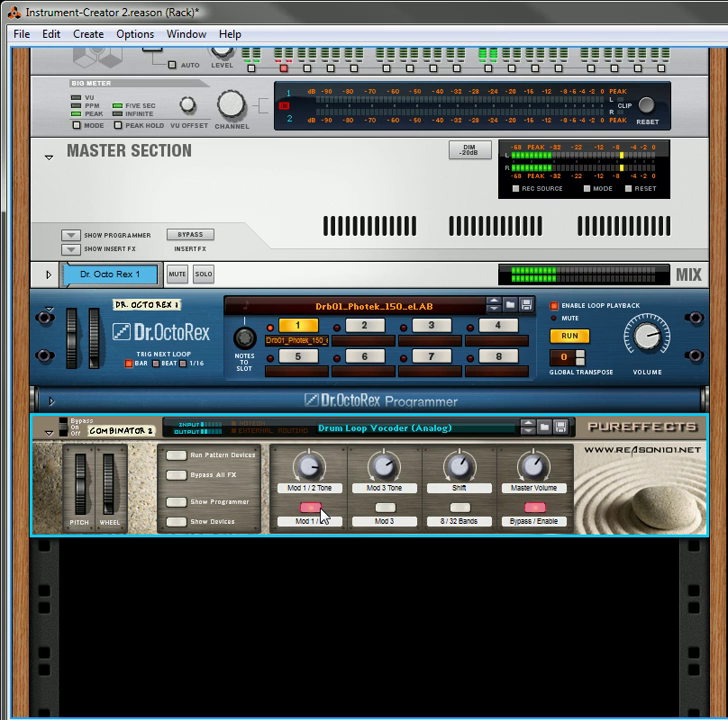
pyautogui.moveTo(314, 478); pyautogui.dragTo(352, 490)
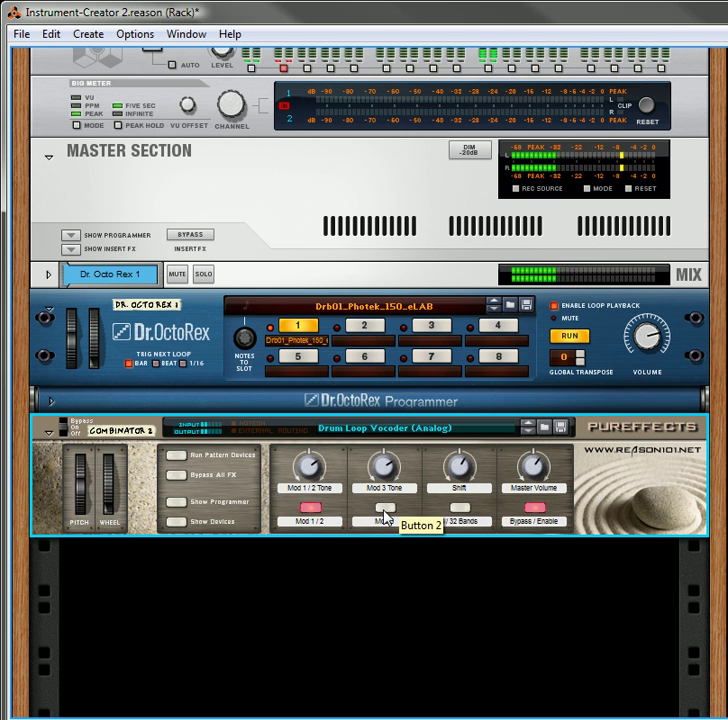
pyautogui.moveTo(384, 466); pyautogui.dragTo(409, 478)
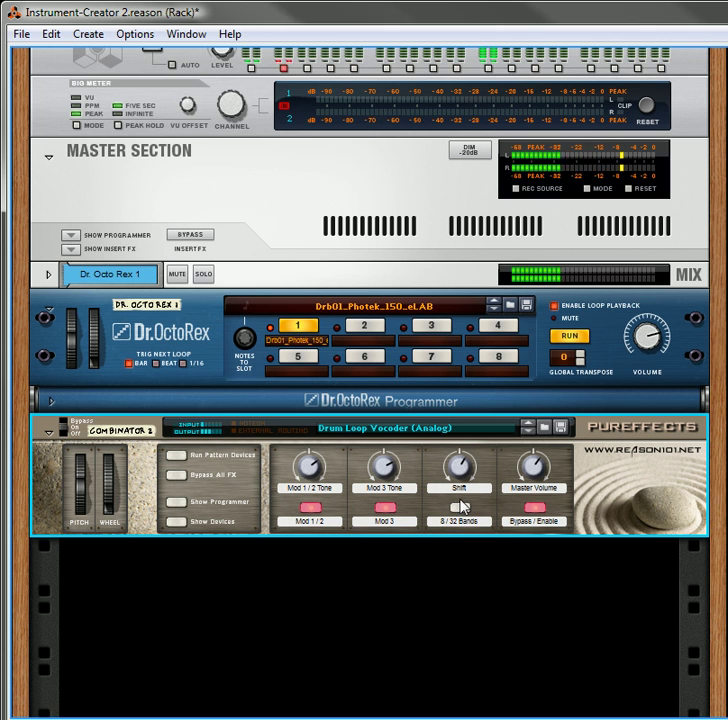
pyautogui.click(462, 509)
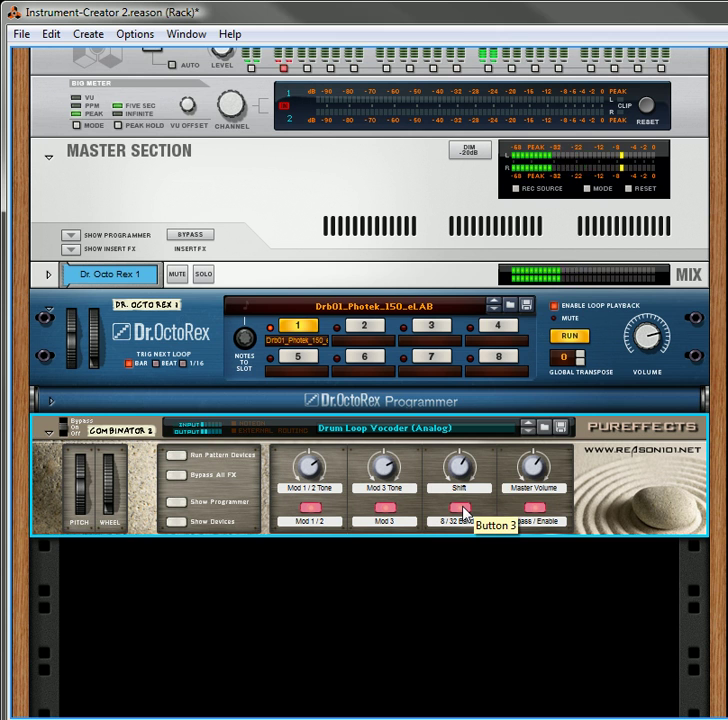
pyautogui.moveTo(460, 464); pyautogui.dragTo(462, 493)
# - Set Master Volume to 81 and toggle Bypass / Enable off, then back on
pyautogui.scroll(-5, 553, 474)
pyautogui.scroll(6, 553, 474)
pyautogui.scroll(-8, 553, 475)
pyautogui.scroll(2, 553, 474)
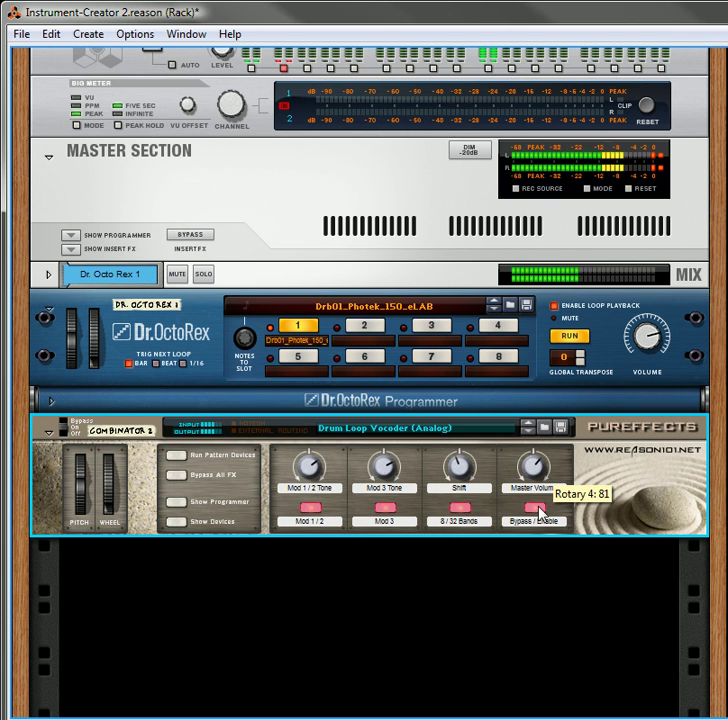
pyautogui.click(535, 507)
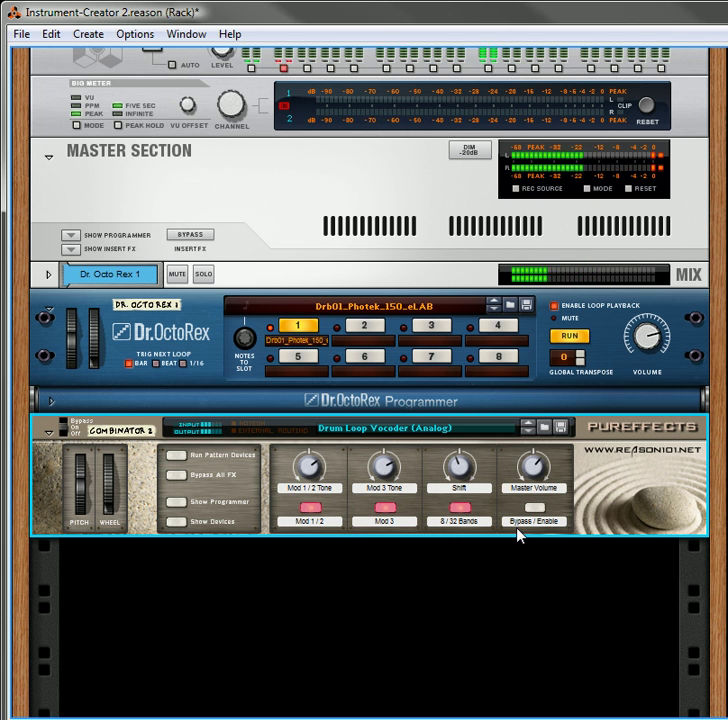
pyautogui.click(535, 510)
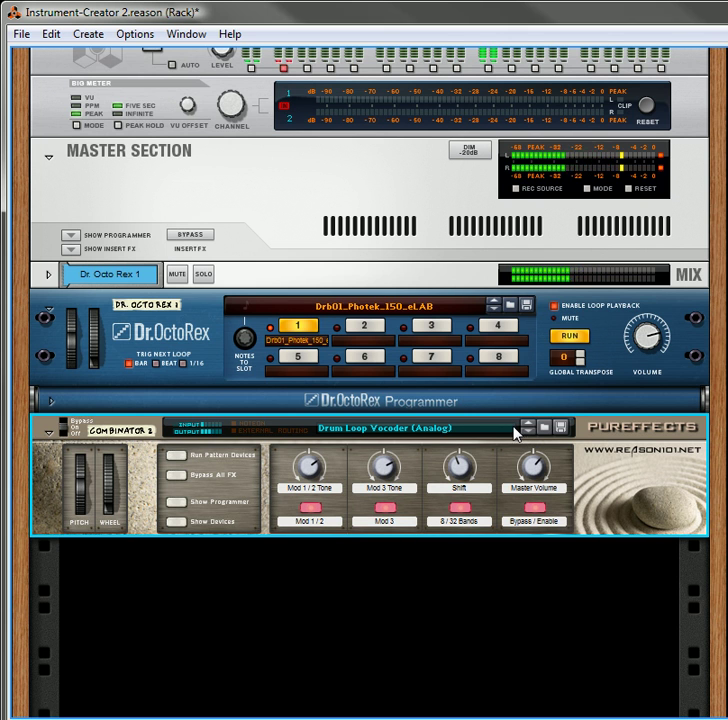
# - Load Drum Loop Vocoder (FM Pair), lower Mod 3 and Mod 1/2 Tone, turn Mod 1/2 off, and set Shift to 53
pyautogui.click(528, 432)
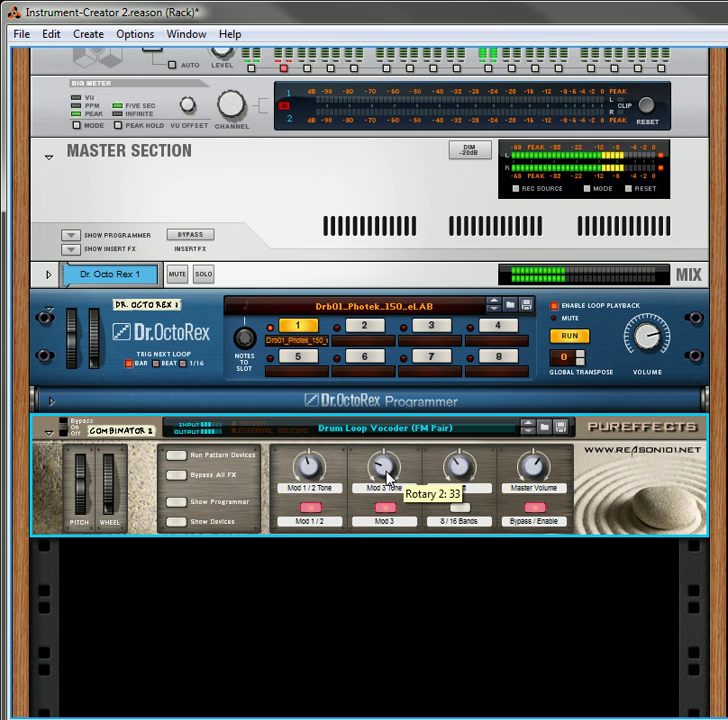
pyautogui.moveTo(388, 490); pyautogui.dragTo(428, 458)
pyautogui.moveTo(310, 466); pyautogui.dragTo(324, 500)
pyautogui.click(316, 508)
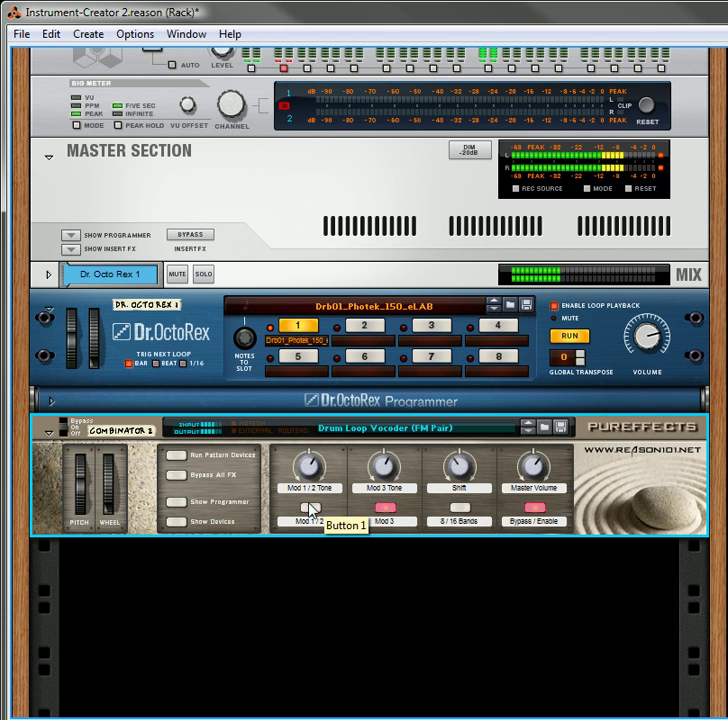
pyautogui.moveTo(468, 474); pyautogui.dragTo(505, 437)
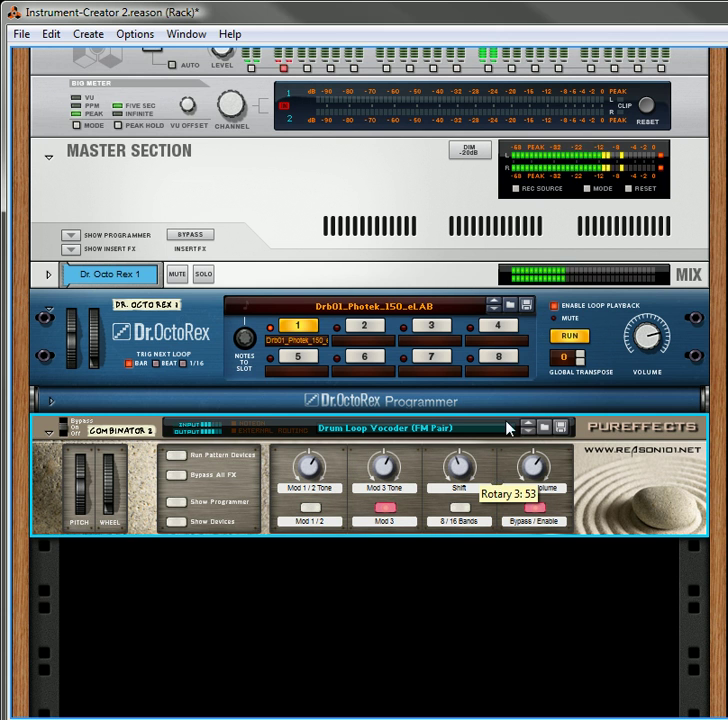
# - Load Drum Loop Vocoder (Malstrom 1), setting Mod Index to 50, Mod Shift to about 102, and Mod Wave B to 19
pyautogui.click(529, 431)
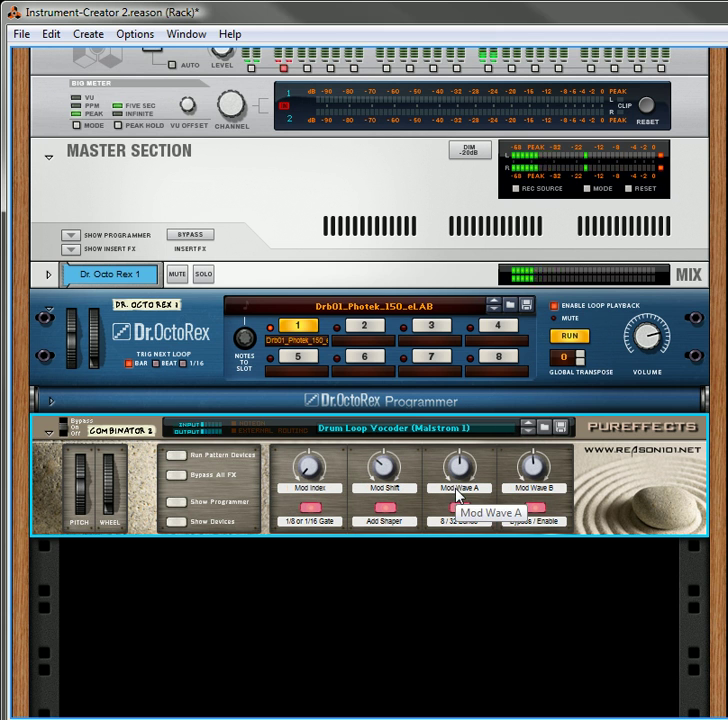
pyautogui.moveTo(328, 463)
pyautogui.moveTo(328, 463); pyautogui.dragTo(338, 505)
pyautogui.moveTo(384, 468); pyautogui.dragTo(405, 464)
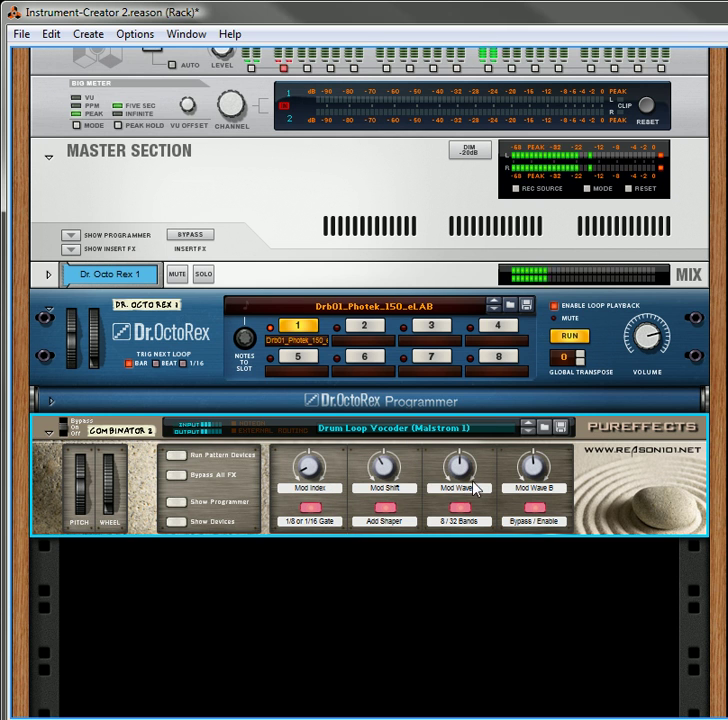
pyautogui.moveTo(558, 455); pyautogui.dragTo(500, 492)
# - Switch off 8 / 32 Bands and Add Shaper, and turn Mod Index down to 0
pyautogui.click(460, 507)
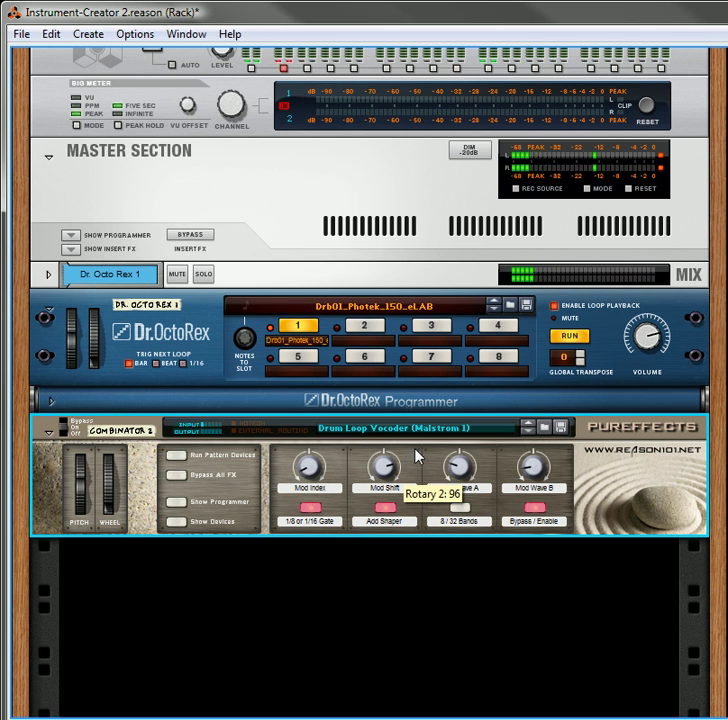
pyautogui.click(384, 507)
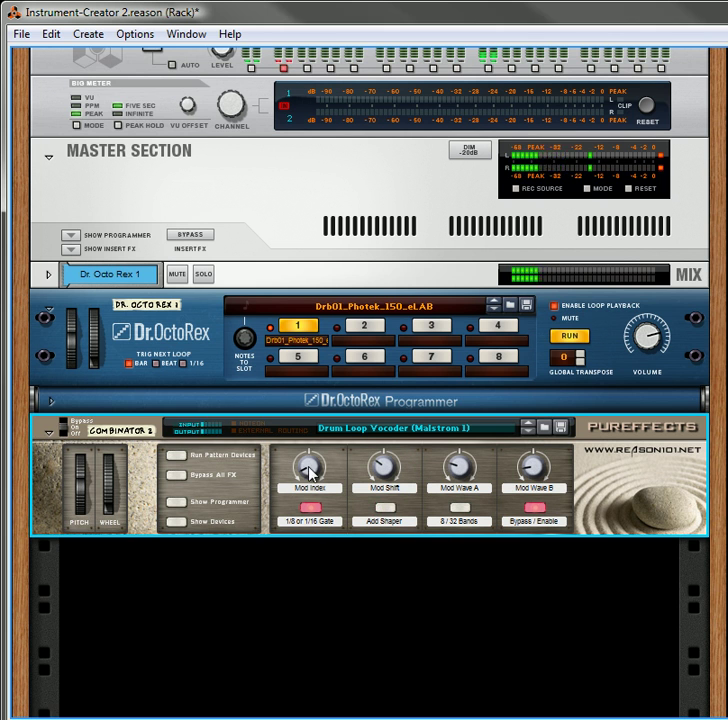
pyautogui.moveTo(337, 435); pyautogui.dragTo(336, 478)
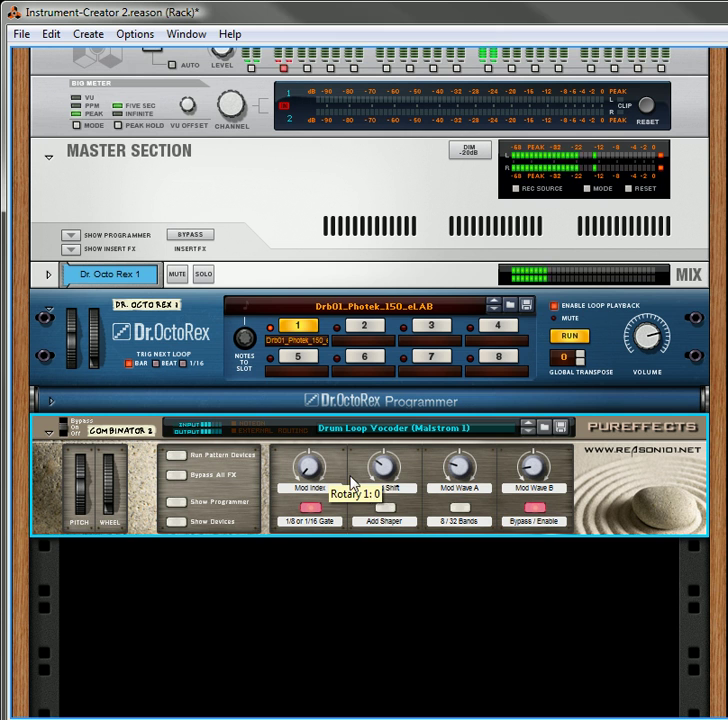
# - Load Drum Loop Vocoder (Malstrom 2) with Mod Index 119, Mod Shift 113 and Mod Wave A about 83
pyautogui.click(527, 433)
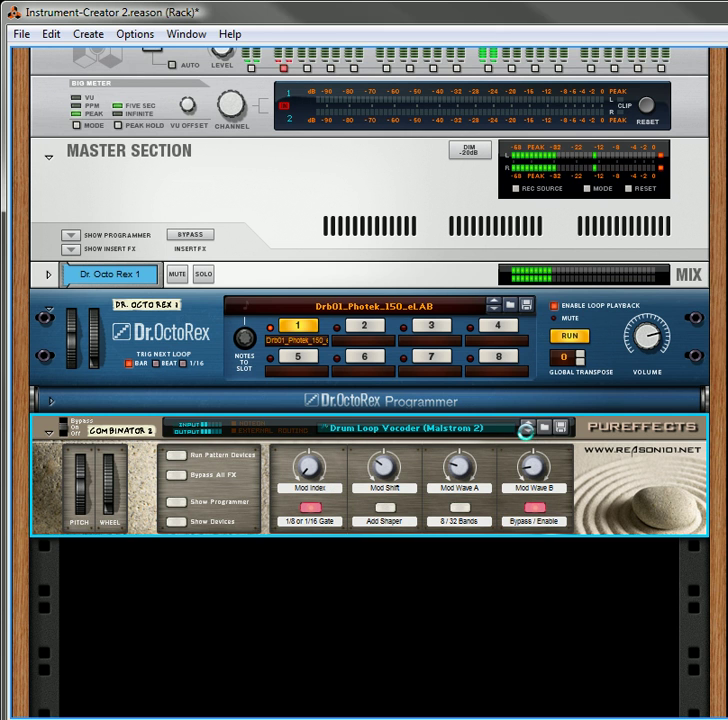
pyautogui.moveTo(312, 487); pyautogui.dragTo(333, 468)
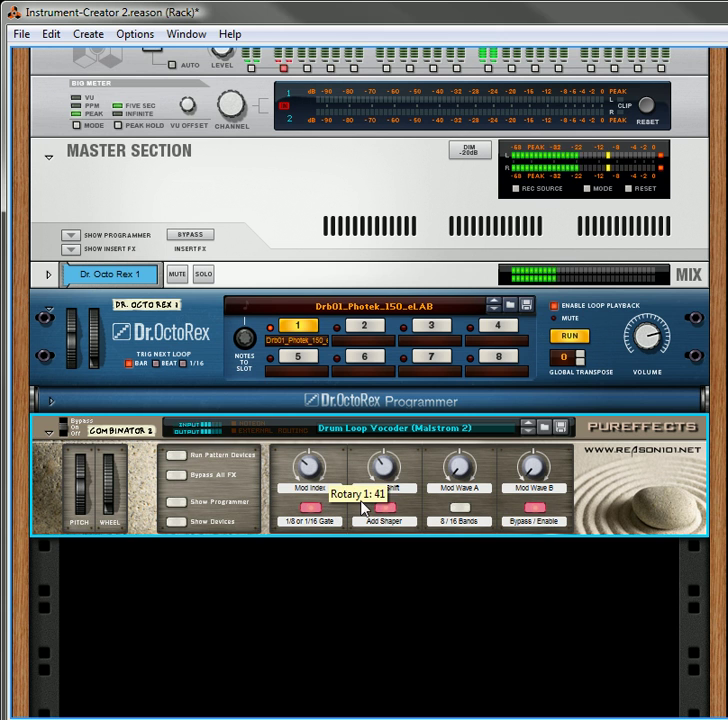
pyautogui.moveTo(391, 480); pyautogui.dragTo(440, 455)
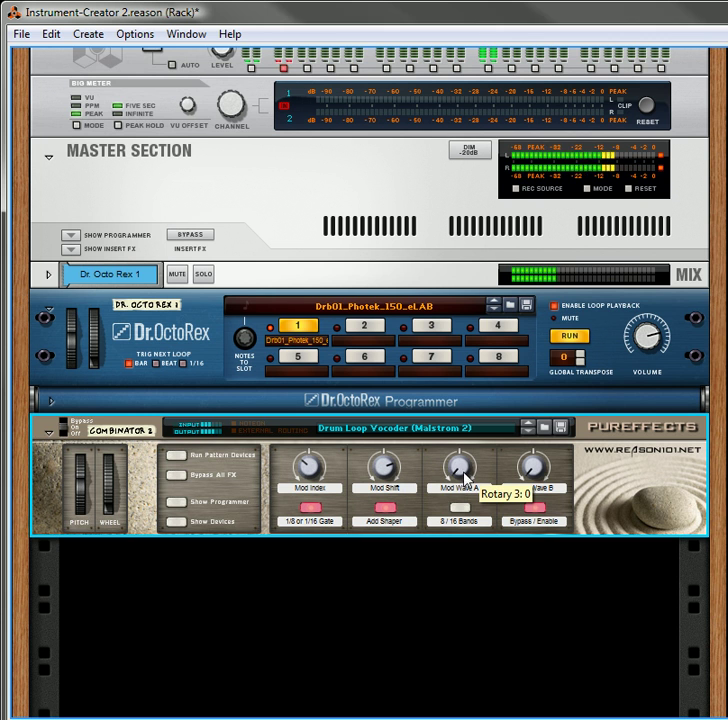
pyautogui.moveTo(486, 432); pyautogui.dragTo(546, 474)
# - Toggle 8 / 16 Bands, Add Shaper and the 1/8 or 1/16 Gate off and on, setting Mod Index to 97
pyautogui.click(463, 508)
pyautogui.click(463, 508)
pyautogui.click(390, 511)
pyautogui.click(392, 512)
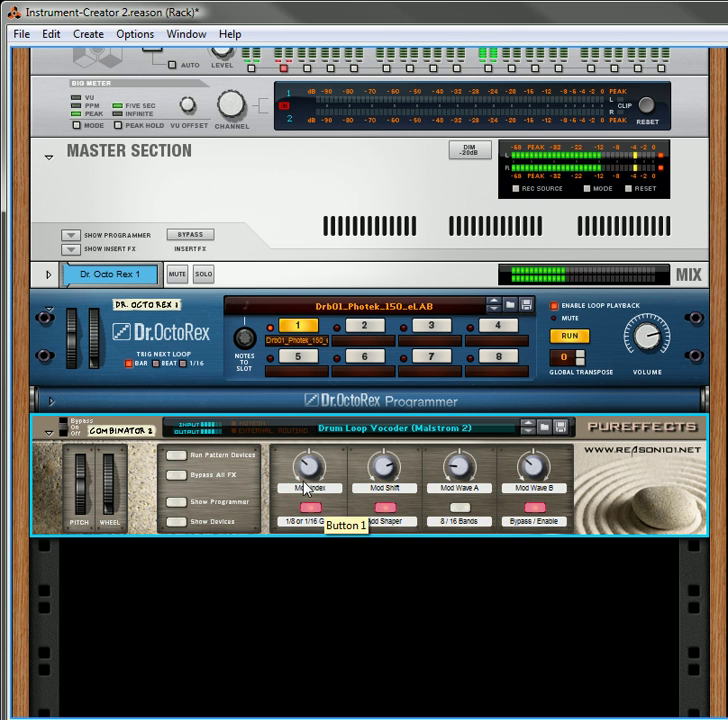
pyautogui.click(313, 512)
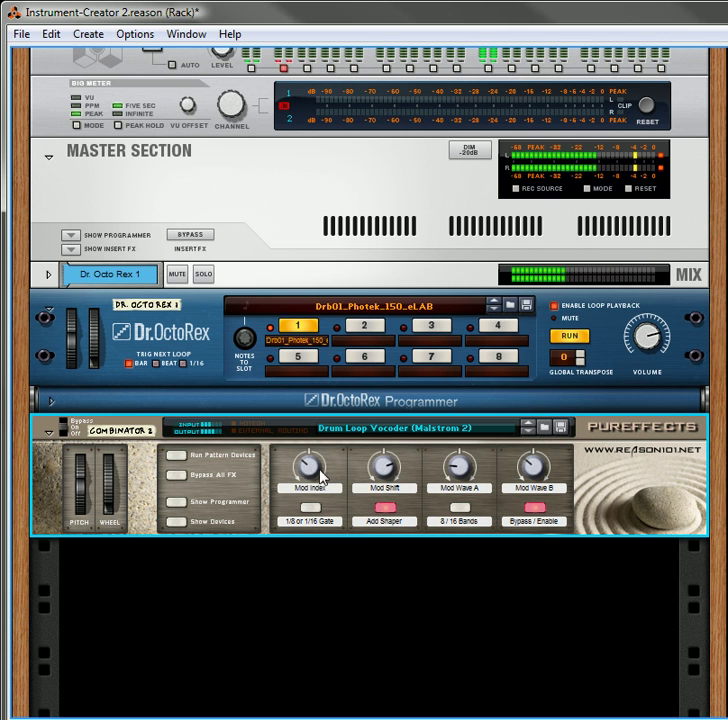
pyautogui.moveTo(315, 471); pyautogui.dragTo(333, 452)
pyautogui.click(311, 506)
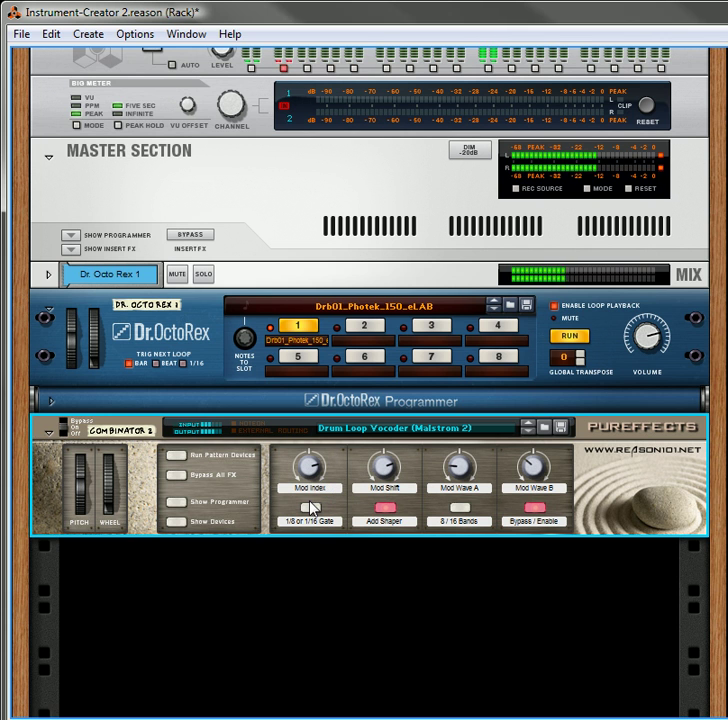